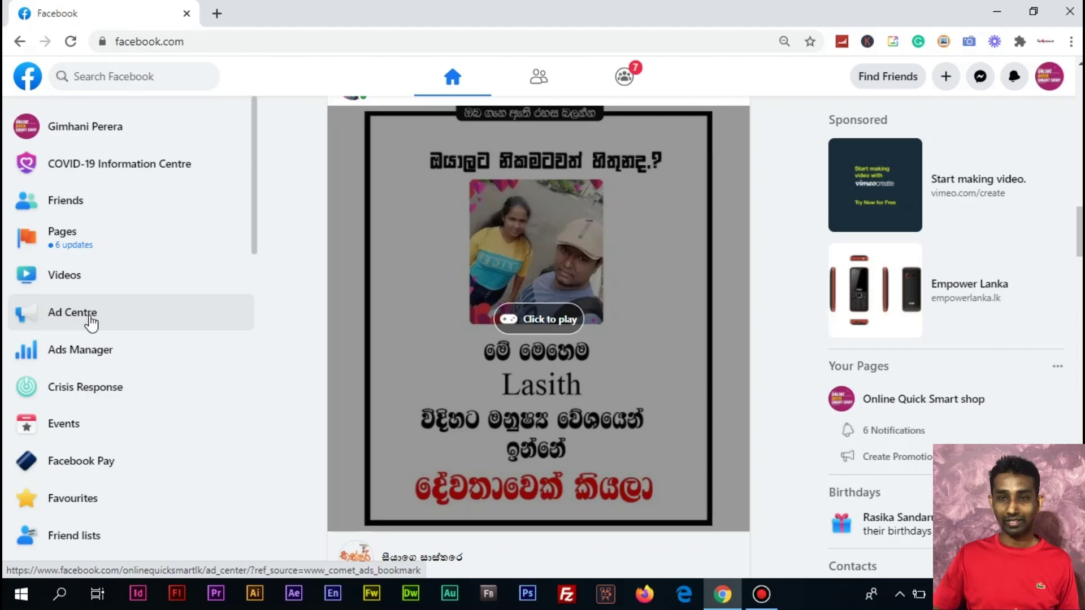
Open the Ad Centre in a new browser tab and switch to it
right_click(91, 322)
click(113, 327)
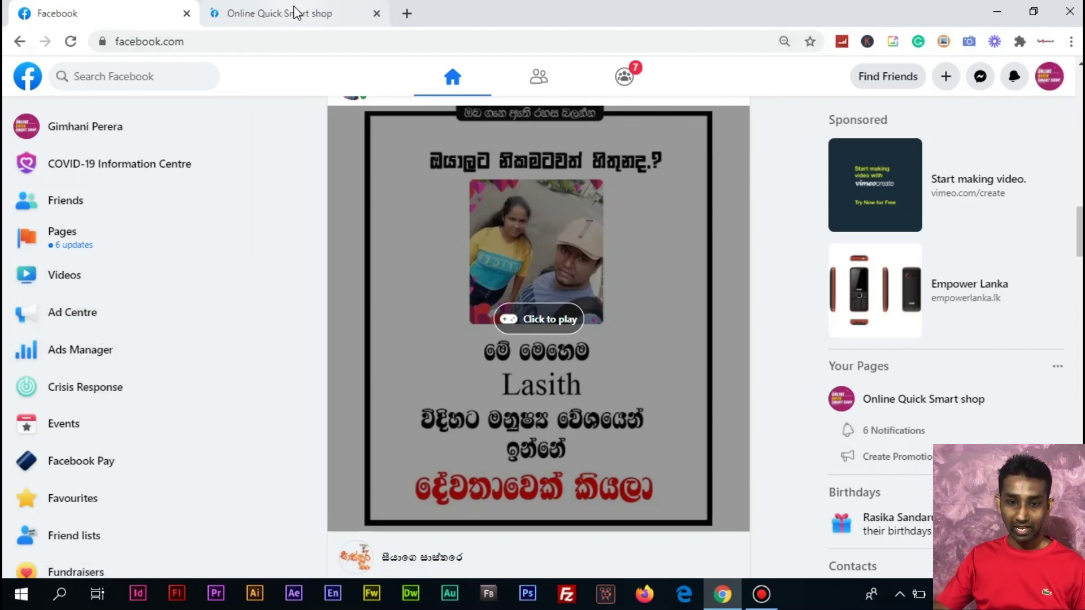
click(291, 13)
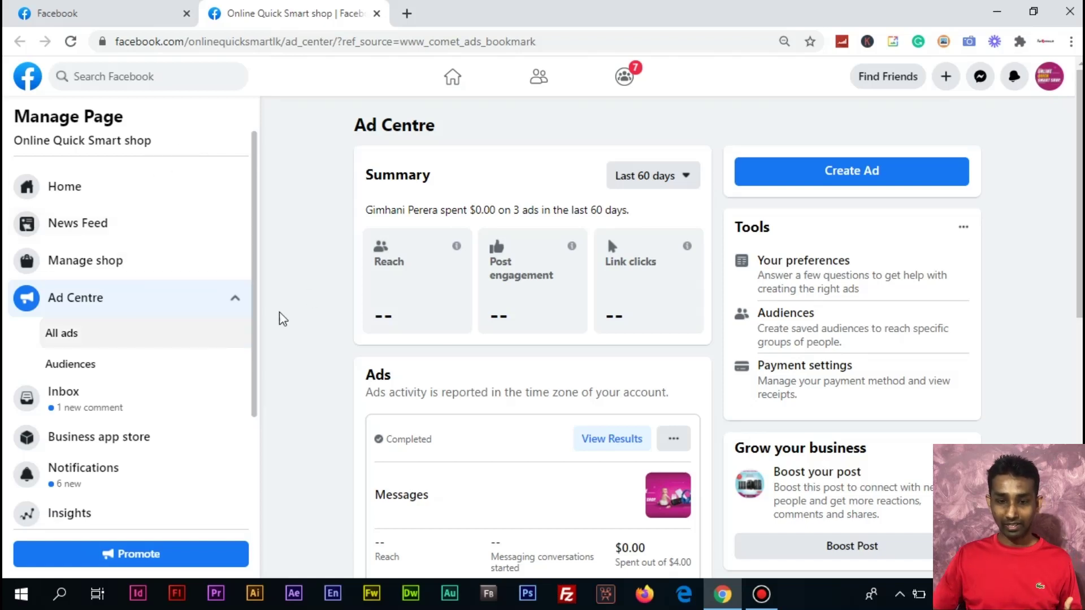
click(109, 14)
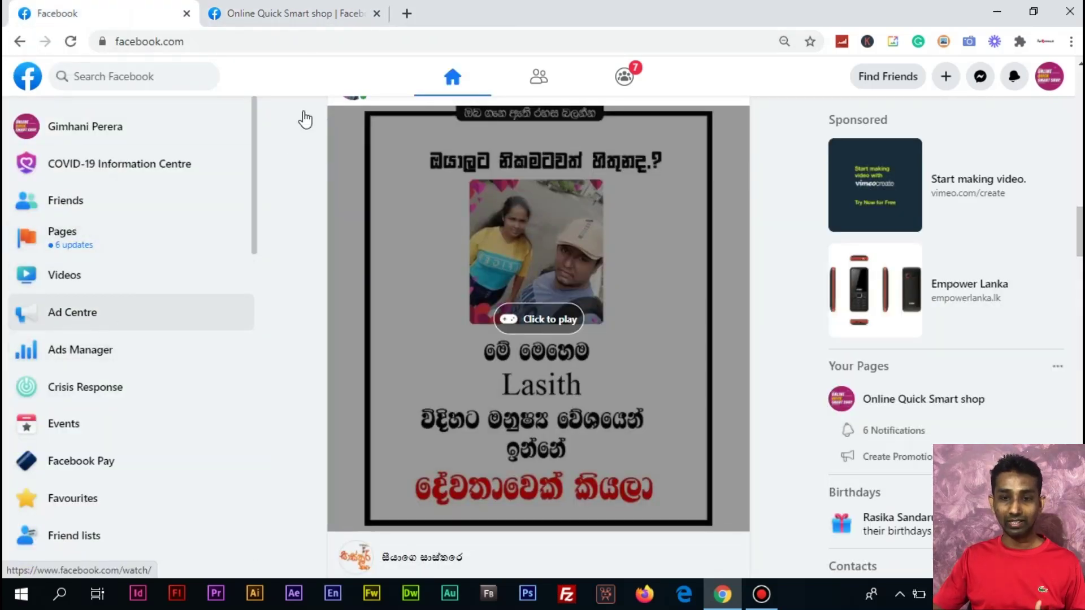
click(315, 12)
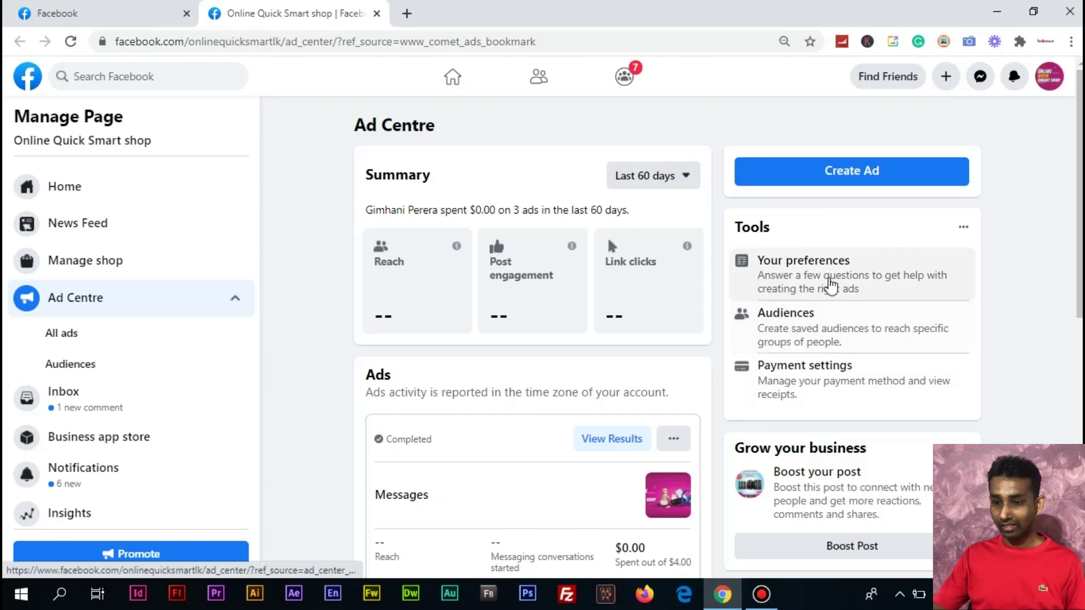
click(963, 229)
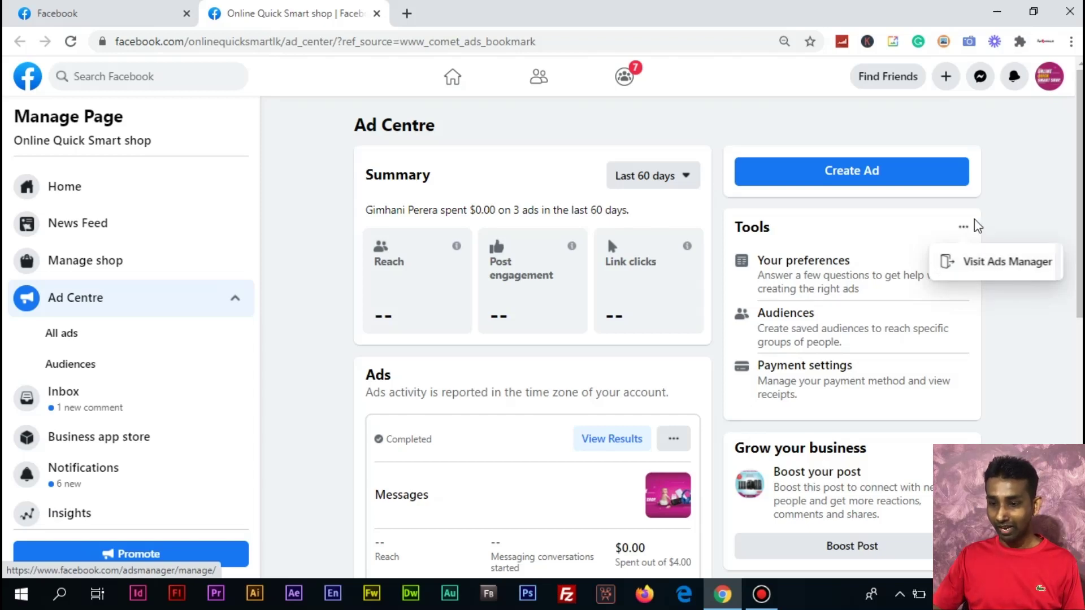
click(1004, 223)
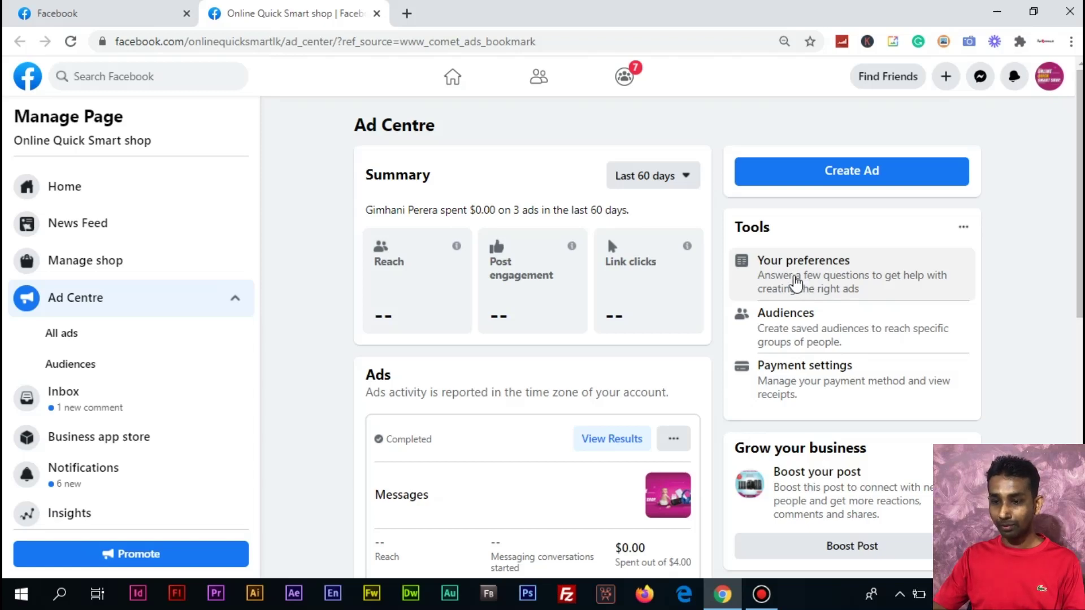
Start the ad preferences questionnaire, keeping Yes for people visiting the business location and answering No to having a website
click(797, 282)
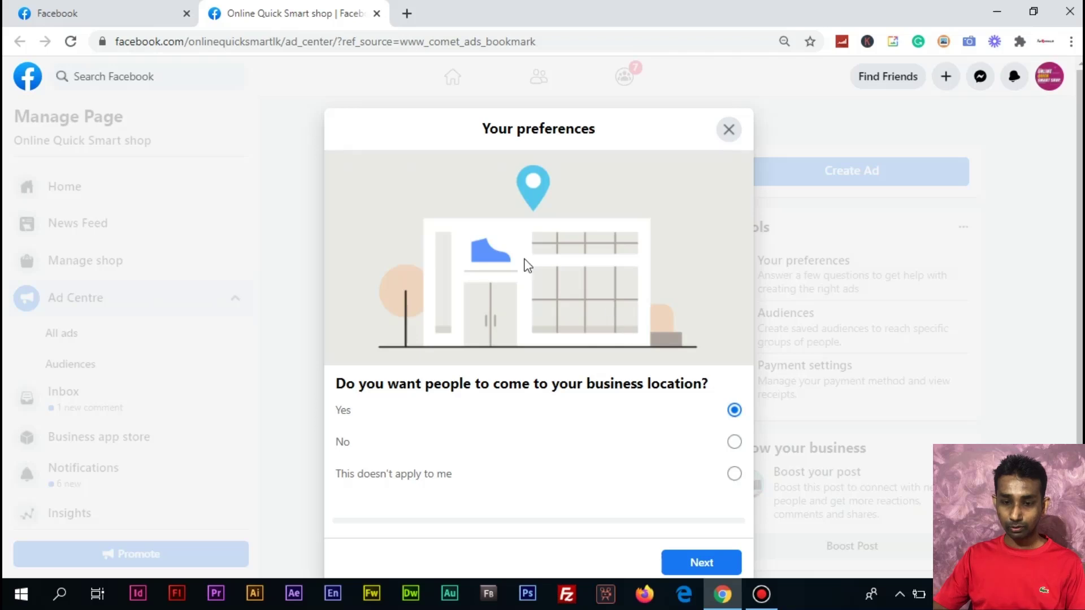
scroll(501, 226, down, 1)
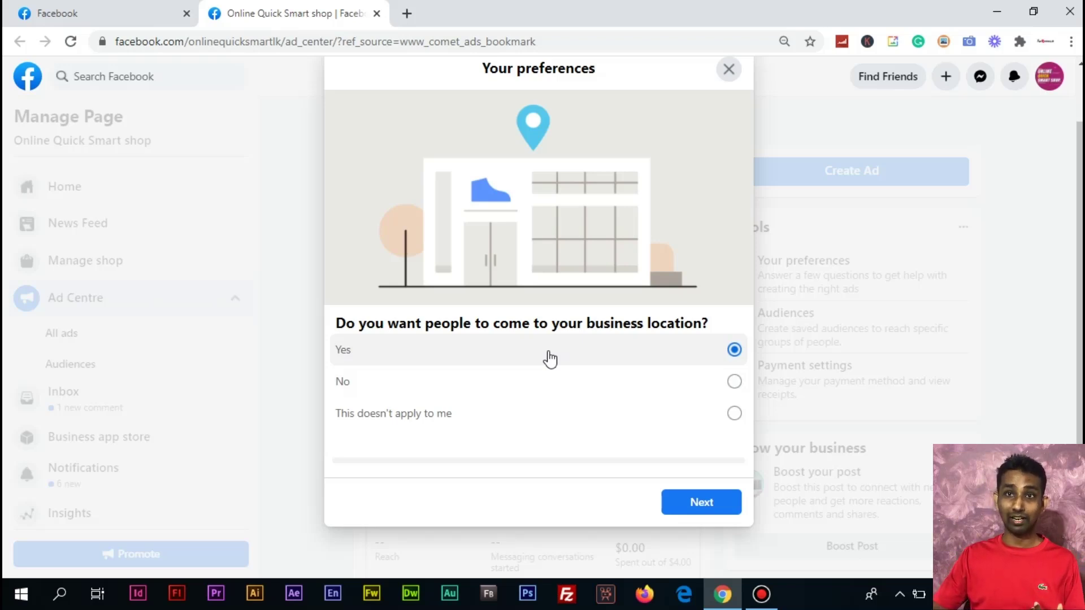
click(687, 504)
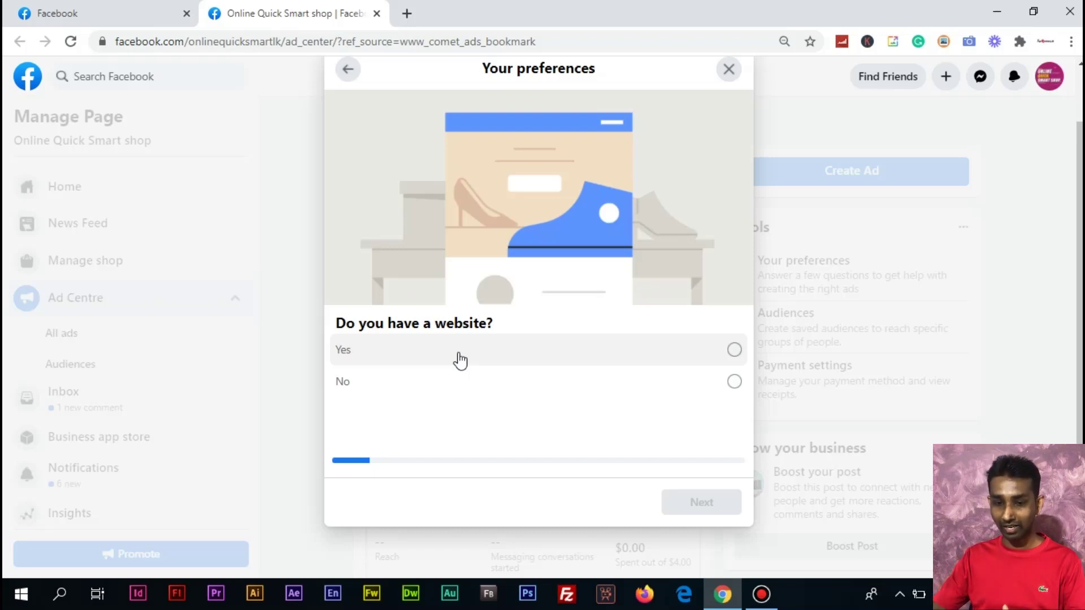
click(492, 390)
click(715, 505)
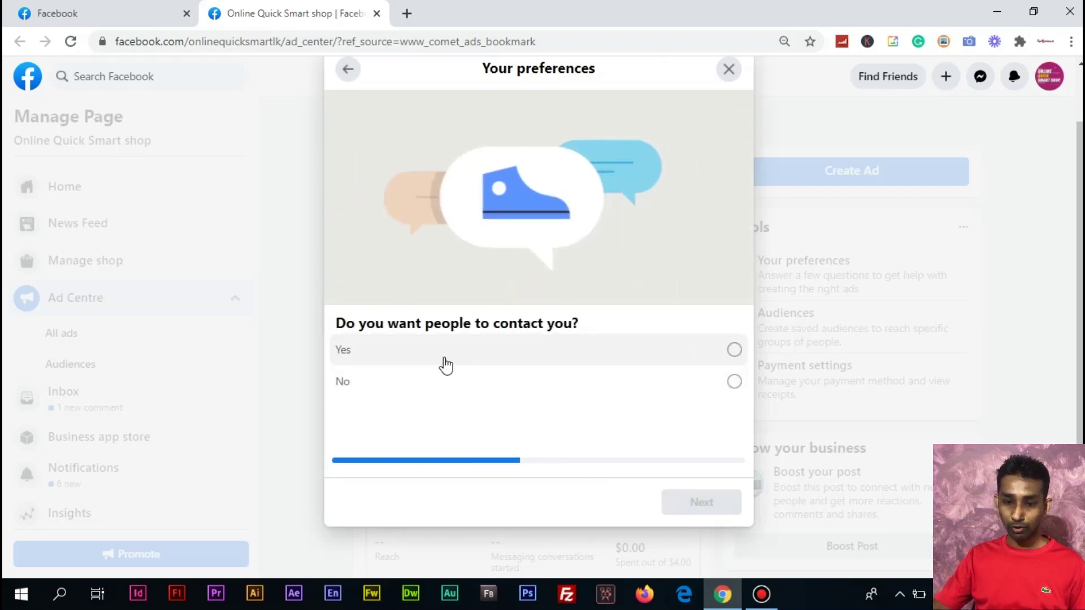
Answer Yes to being contacted and allow all three methods: calls, shared contact information and Facebook messages
click(546, 354)
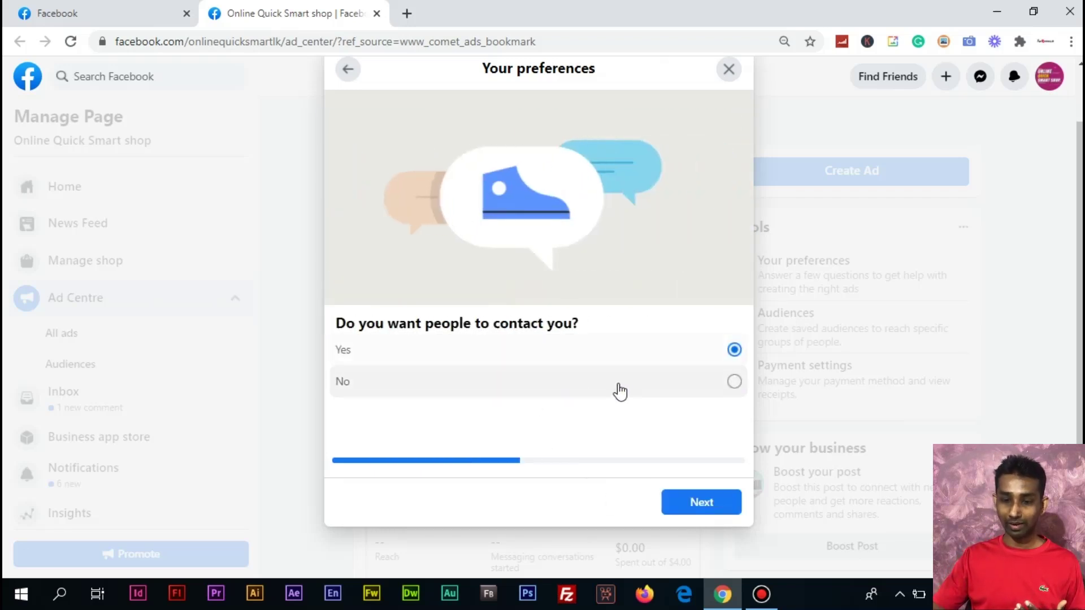
click(683, 515)
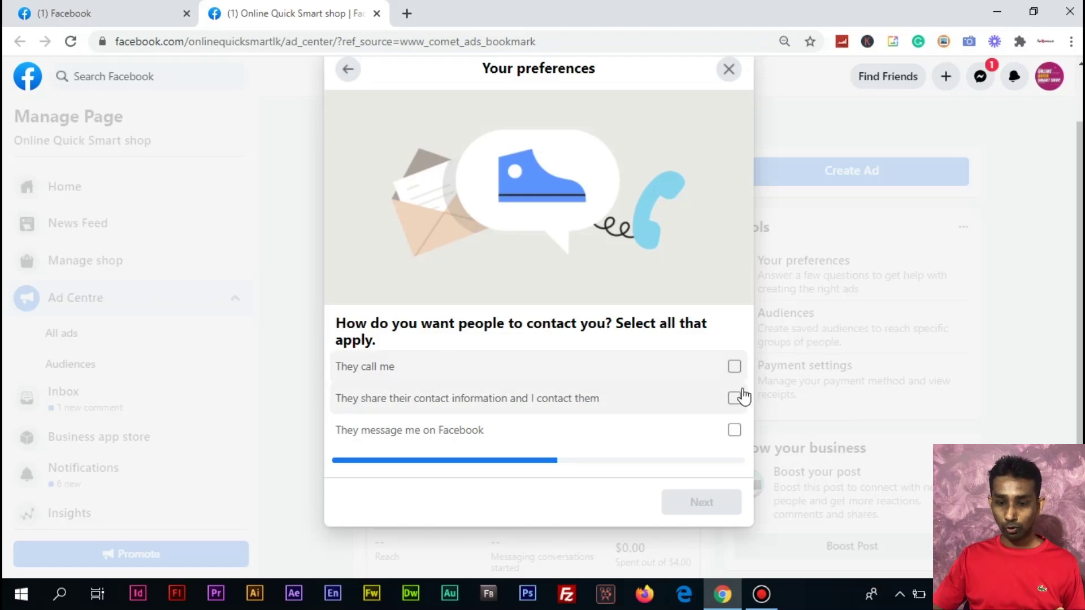
click(734, 367)
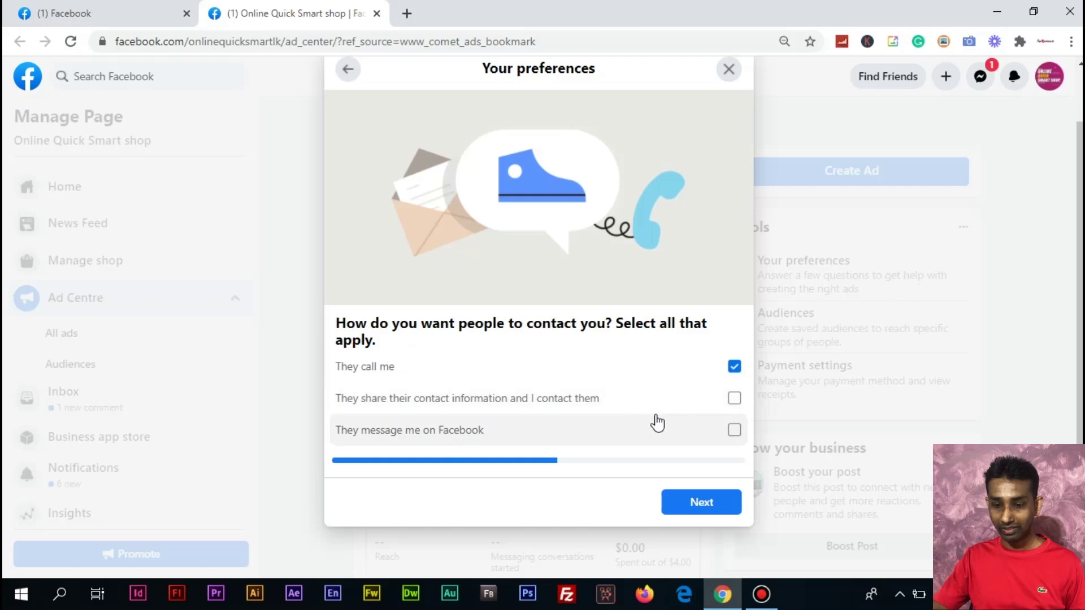
click(735, 398)
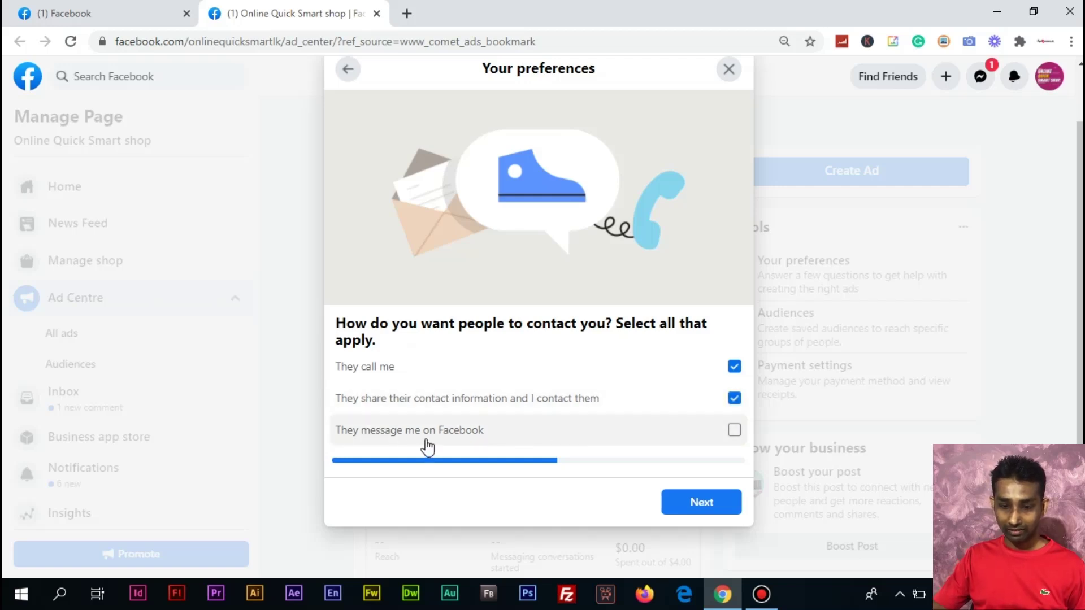
click(734, 430)
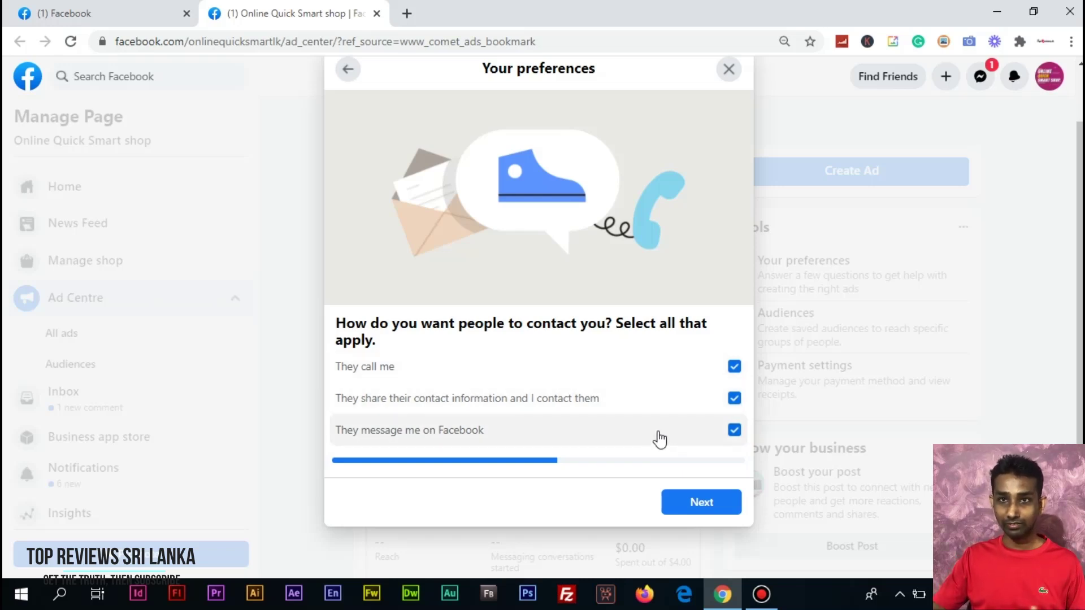
click(701, 503)
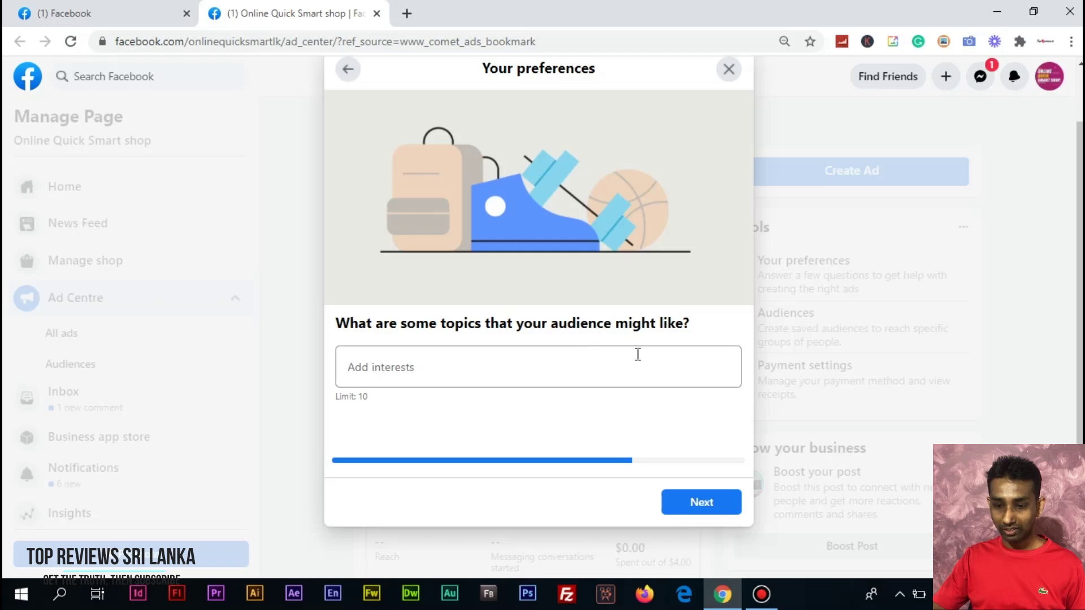
Add Shop and Consumer electronics as topics the audience might like
click(402, 366)
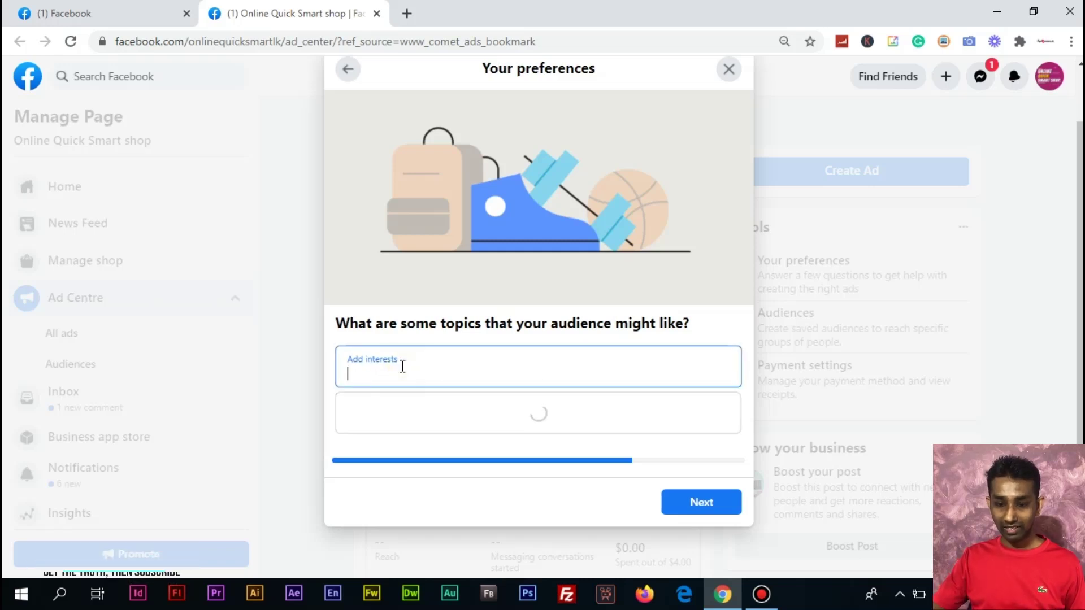
text(shop)
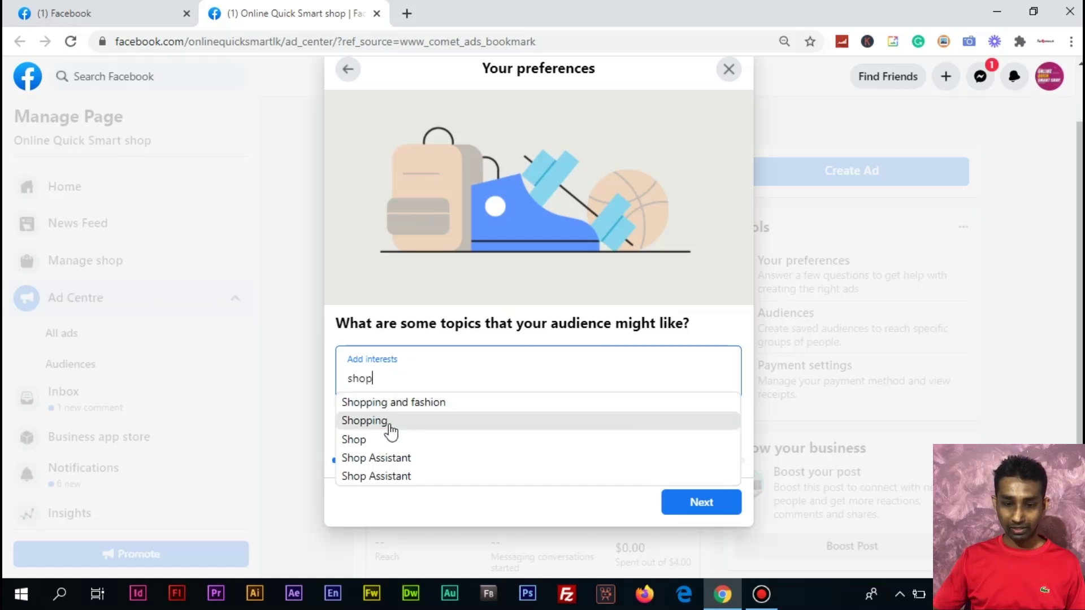
click(386, 440)
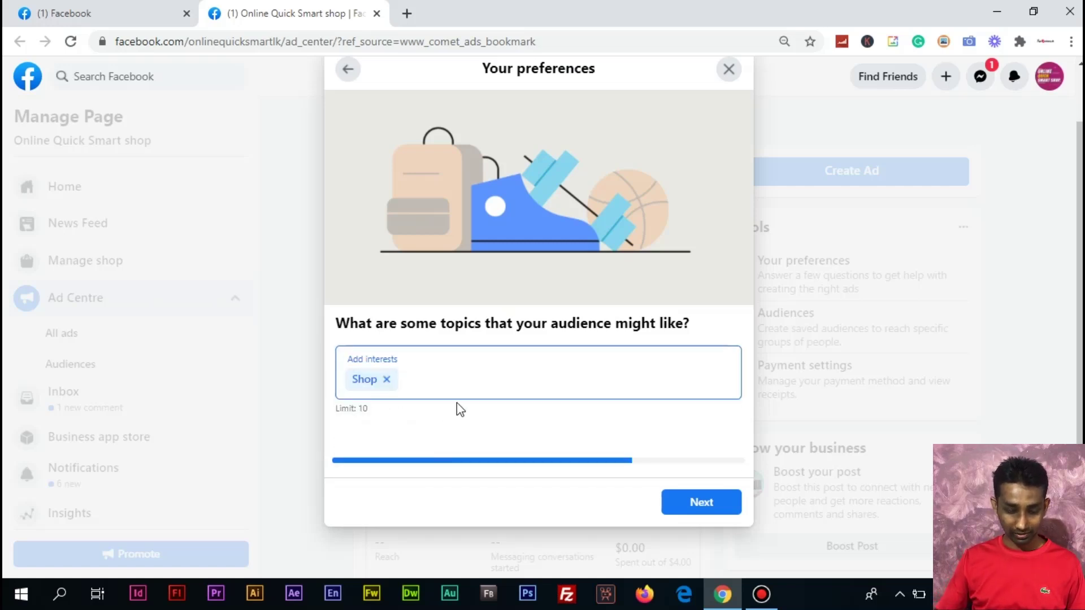
text(ele)
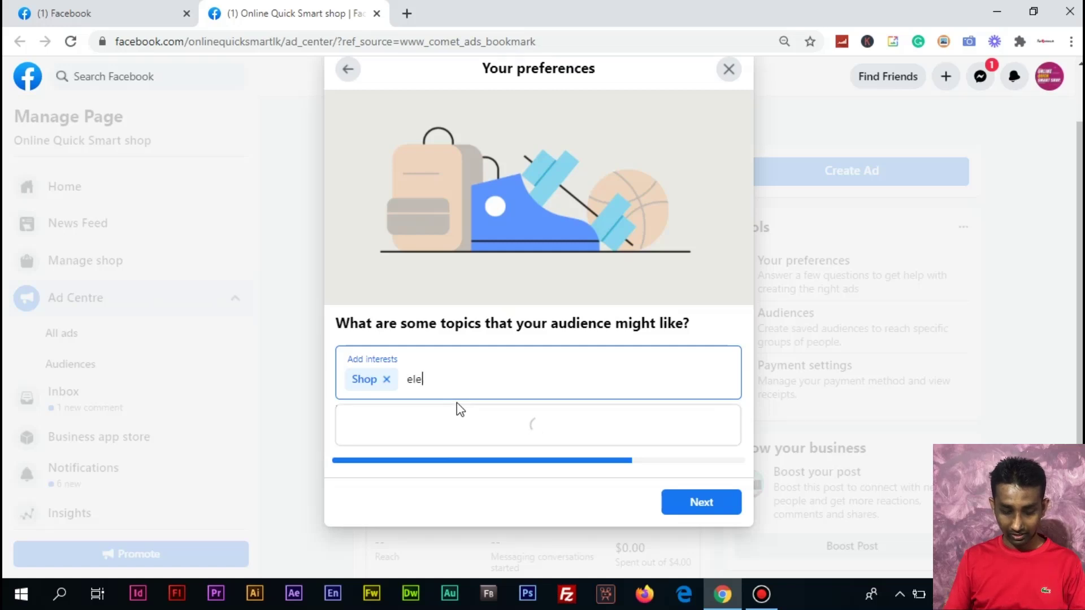
text(c)
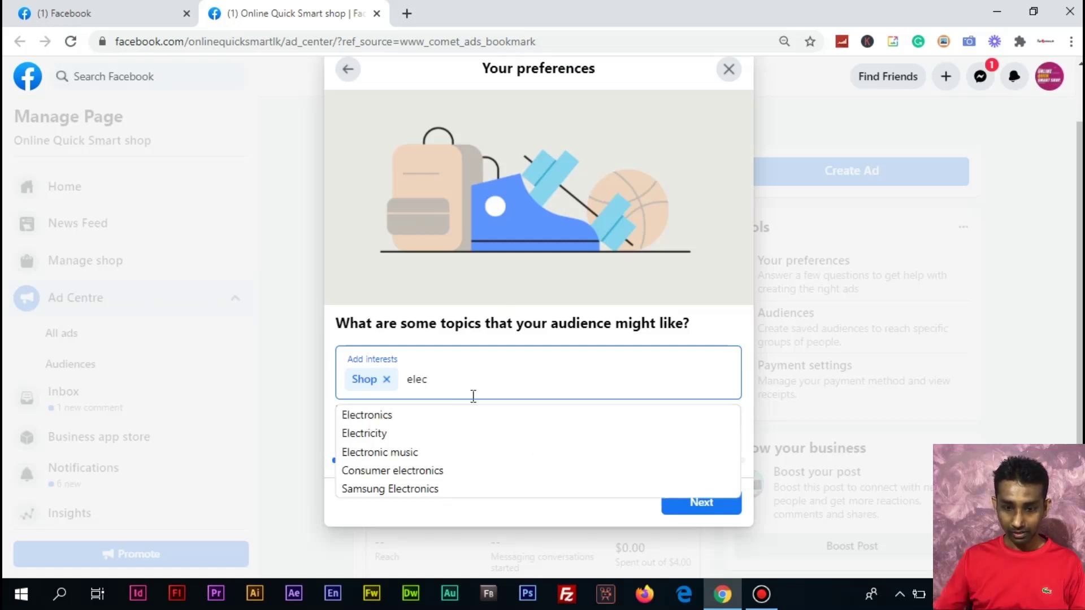
click(428, 474)
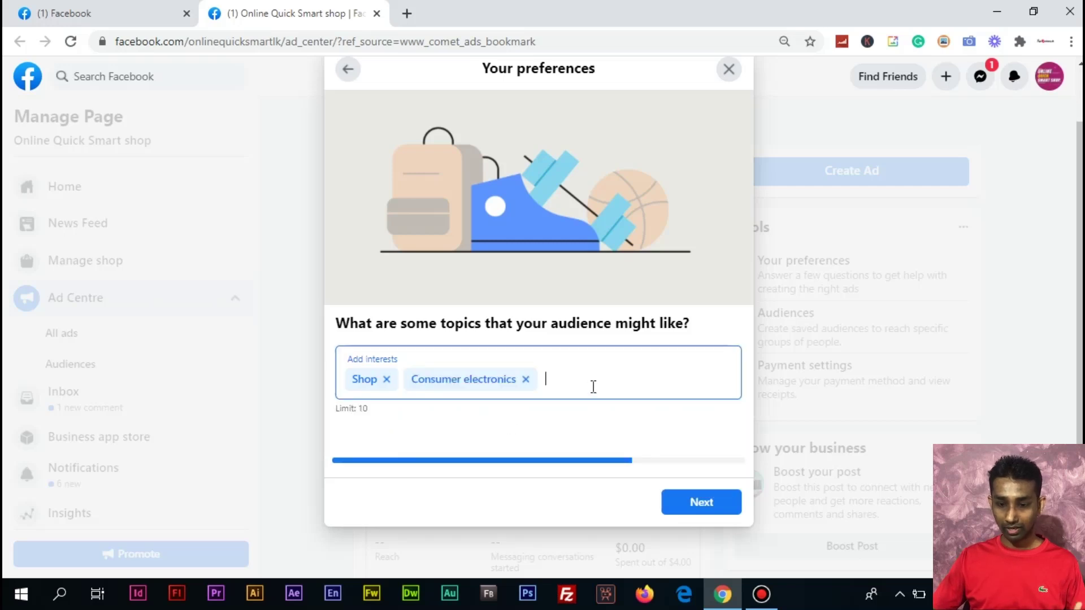
Add Cosmetics, Women's clothing and Electronics to the audience interests and continue to the photos question
text(cosme)
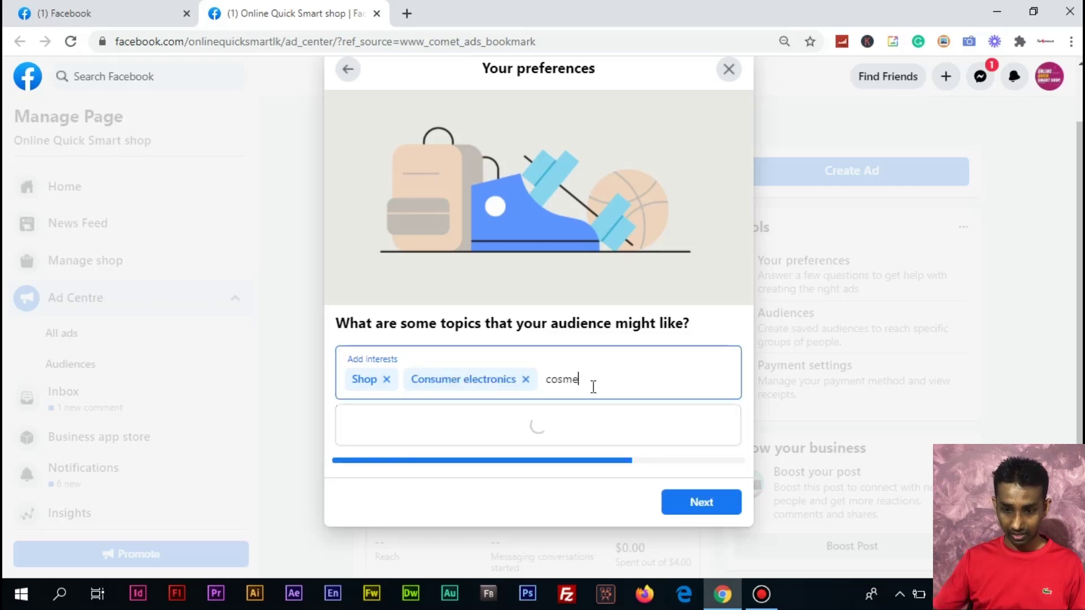
click(449, 418)
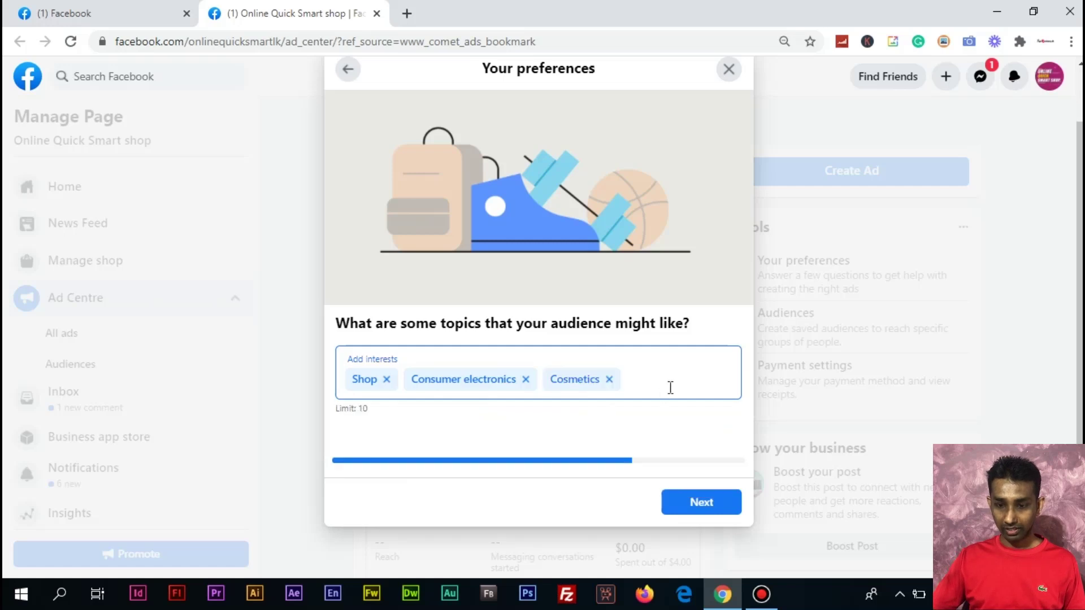
text(cloth)
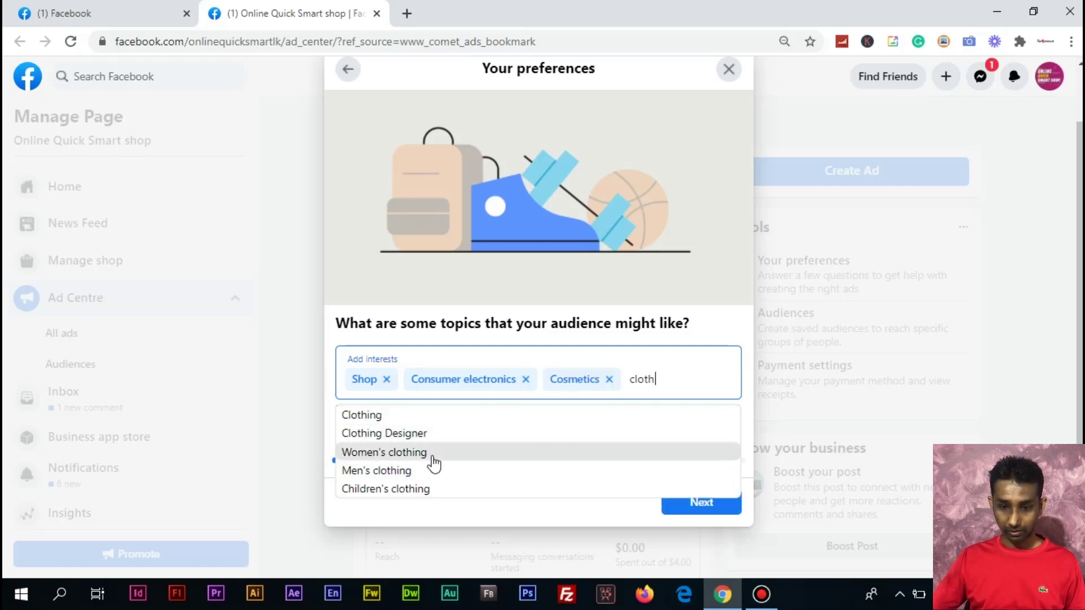
click(435, 459)
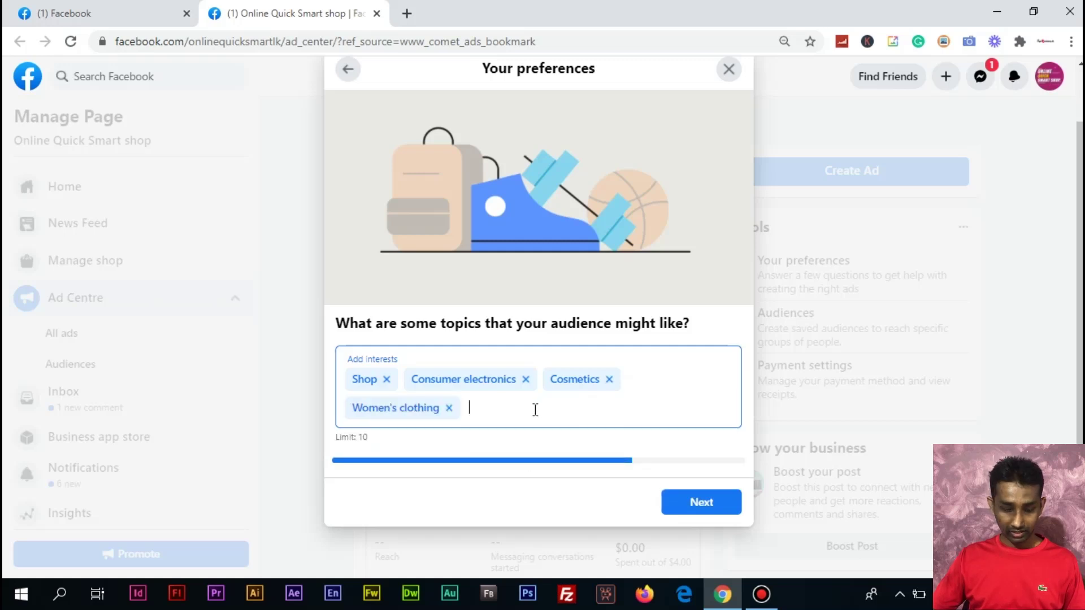
text(el)
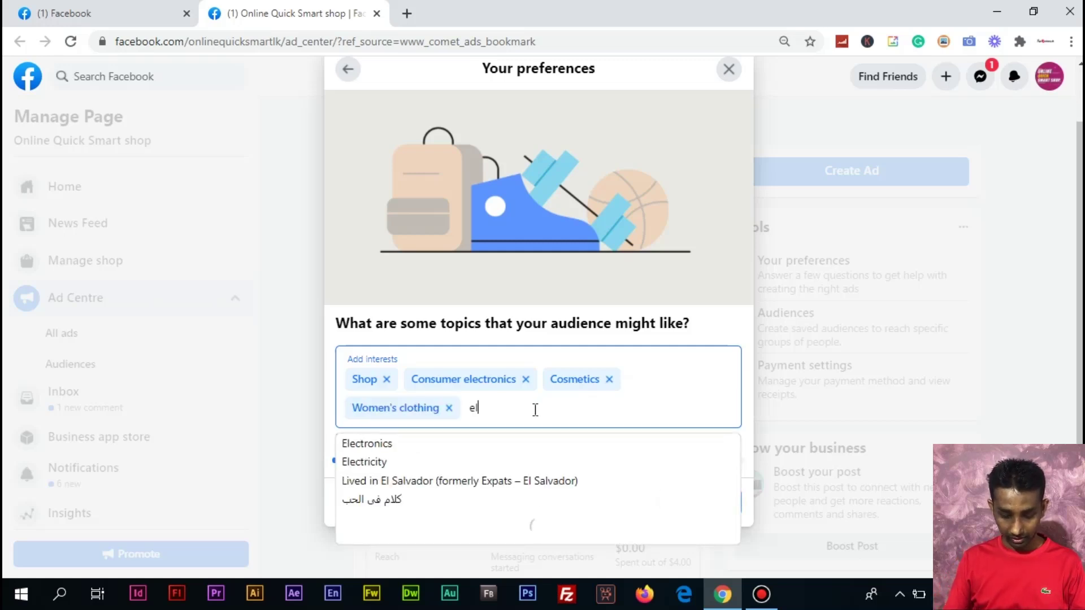
key(Return)
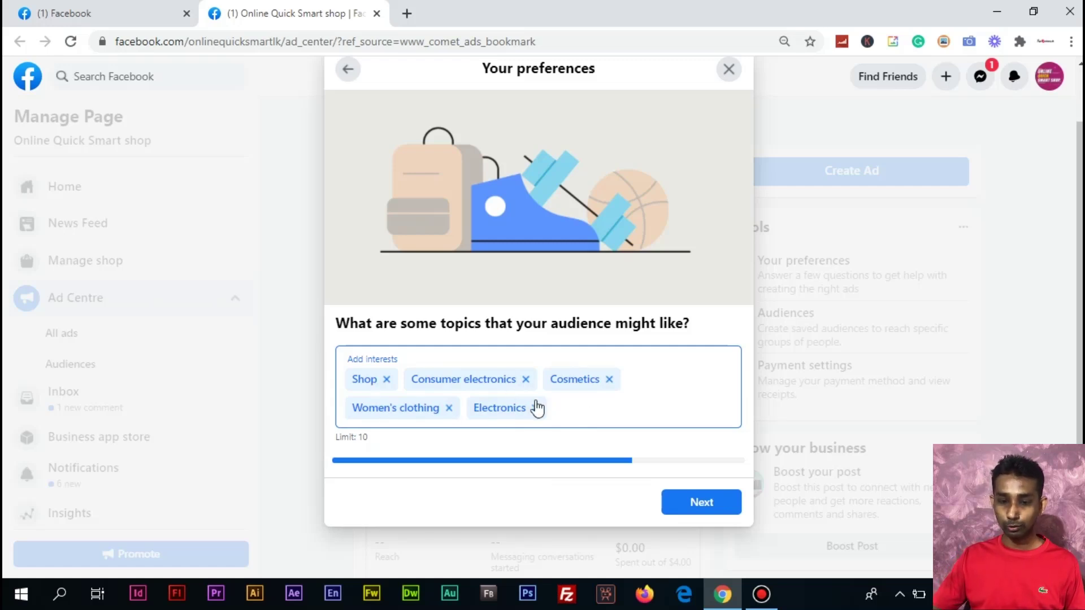
click(688, 501)
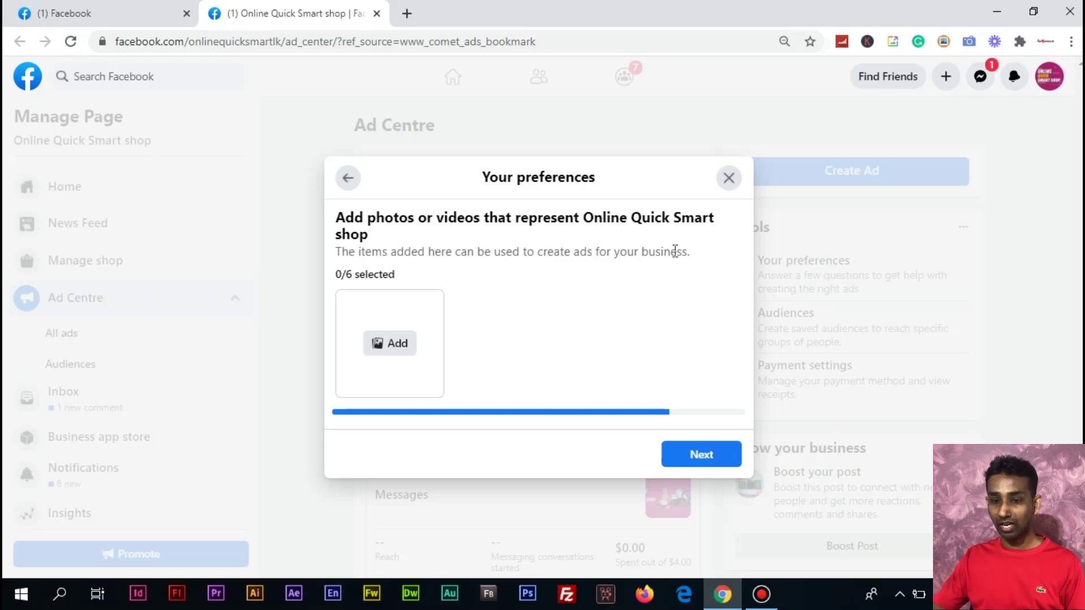
Add ad account images oqc (8), (7), (6), (3), (4) and (5) to represent the business, and proceed to the answers summary
click(392, 347)
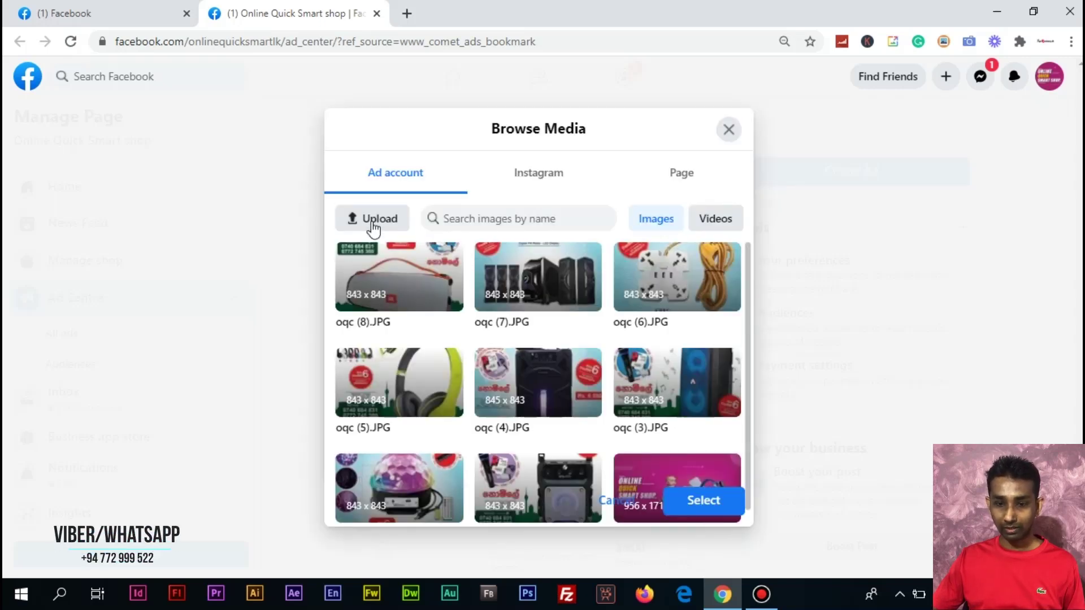
click(417, 298)
click(537, 302)
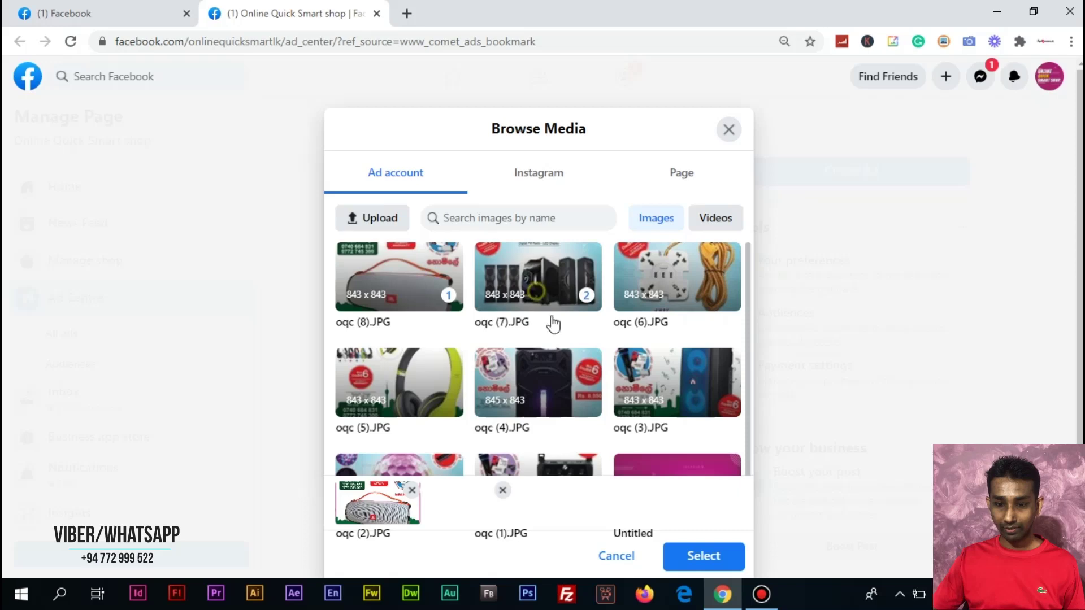
click(678, 291)
click(648, 402)
click(532, 390)
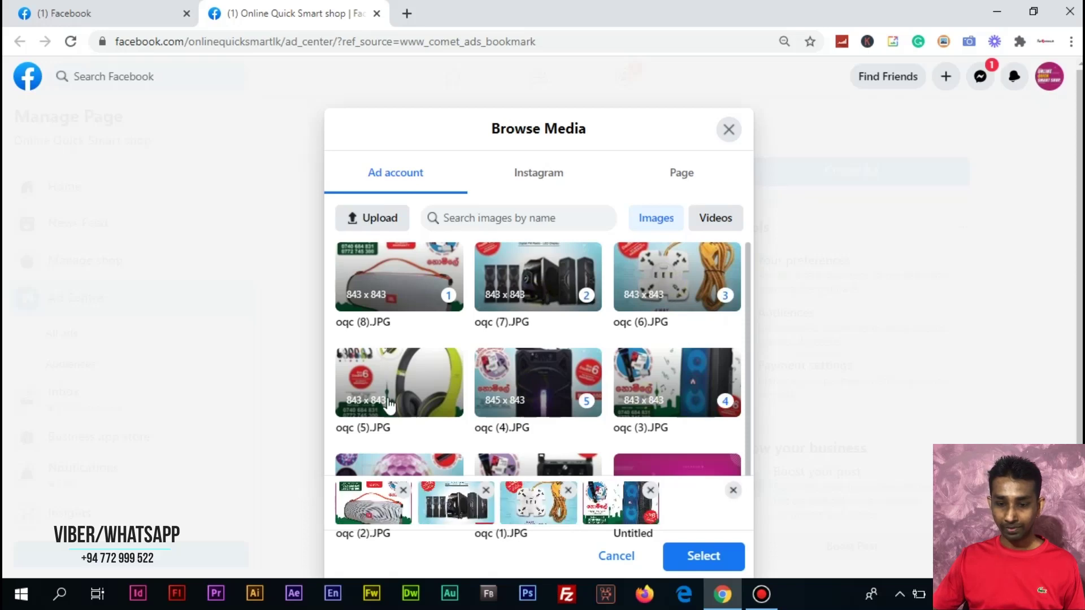
click(377, 389)
click(704, 554)
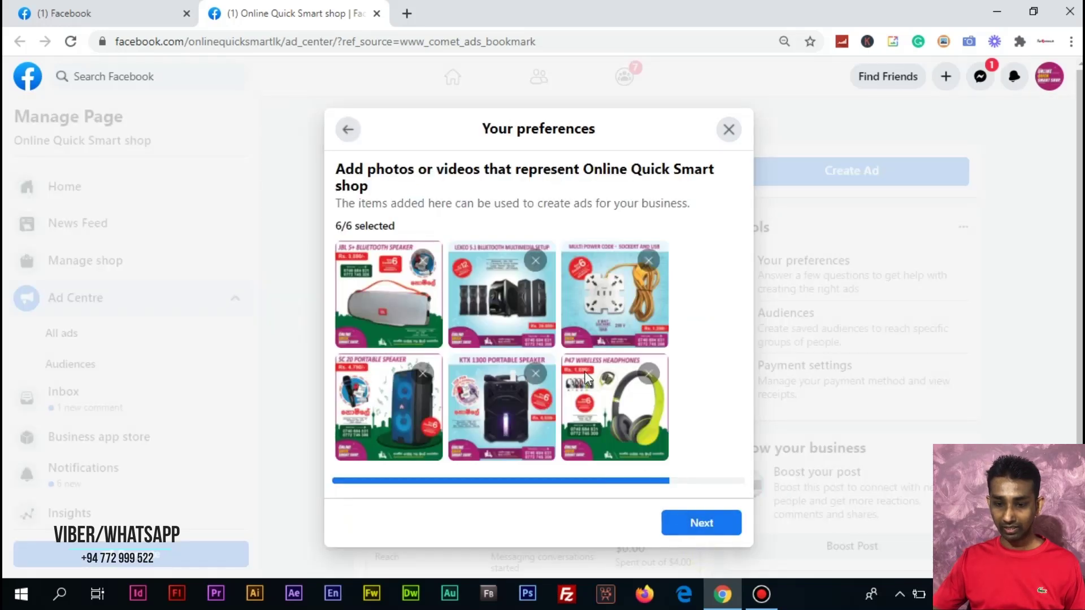
click(696, 524)
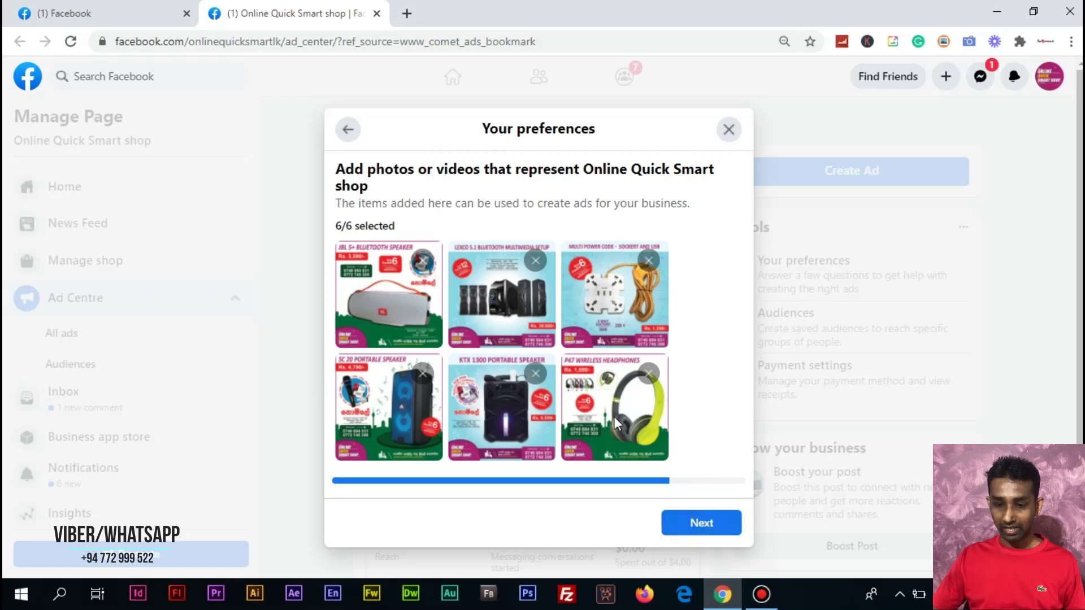
scroll(473, 245, down, 1)
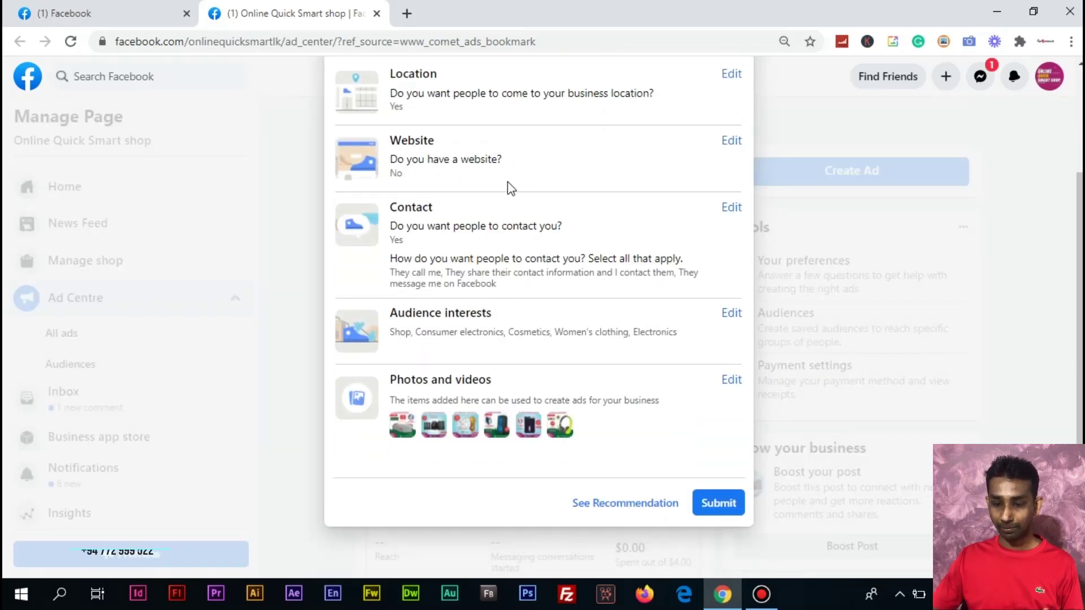
Submit the completed advertising preferences and return to the Ad Centre overview
click(720, 509)
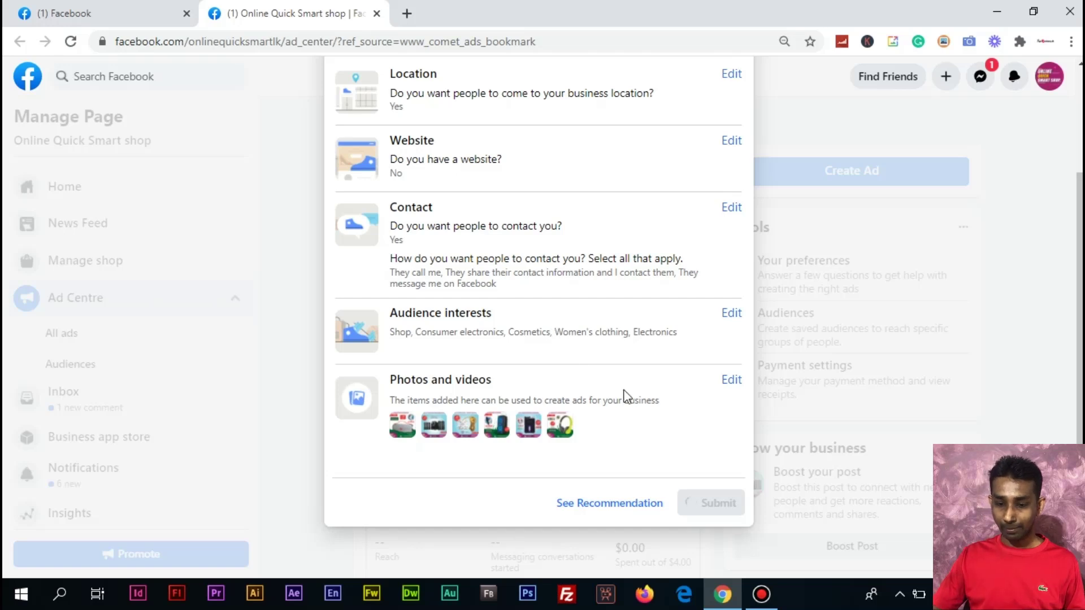
scroll(611, 373, up, 2)
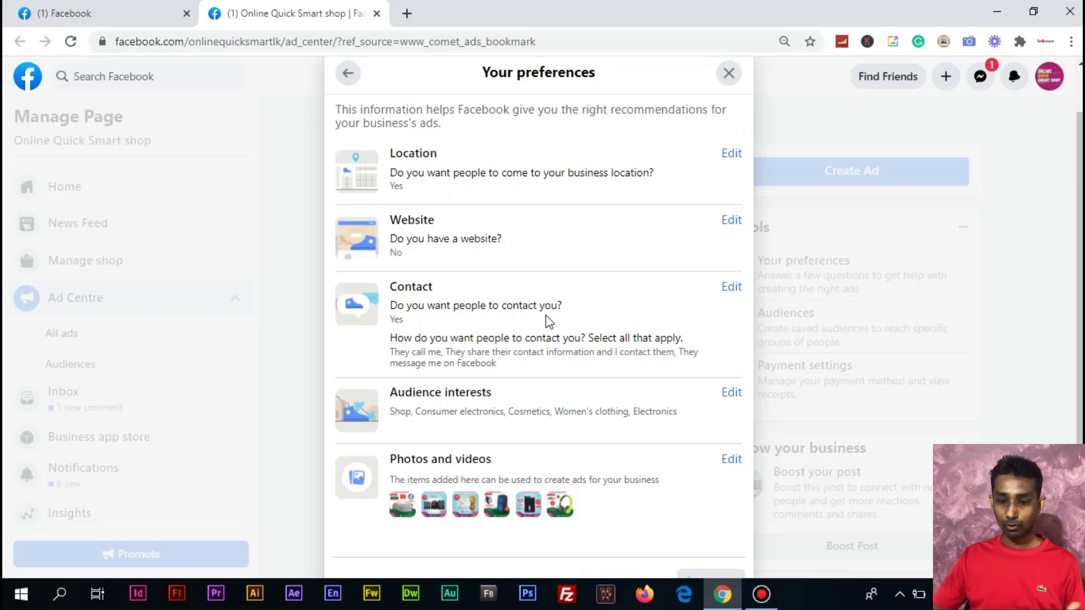
key(Escape)
Look over the Ad Centre overview, reopen the saved preferences to check them, and close them again
scroll(647, 342, down, 1)
scroll(647, 341, down, 3)
scroll(647, 320, up, 3)
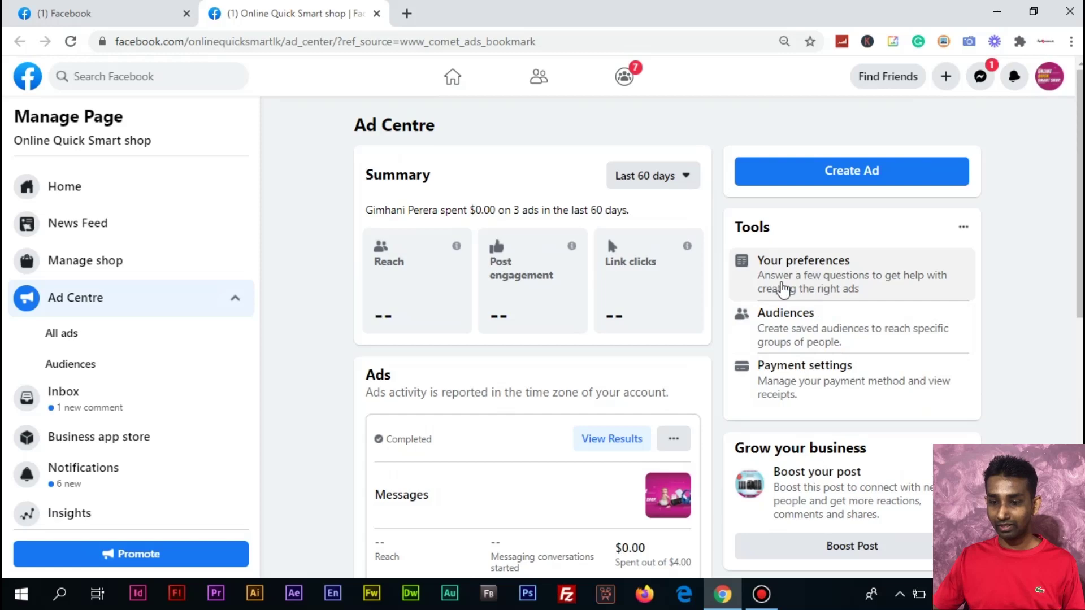
click(814, 274)
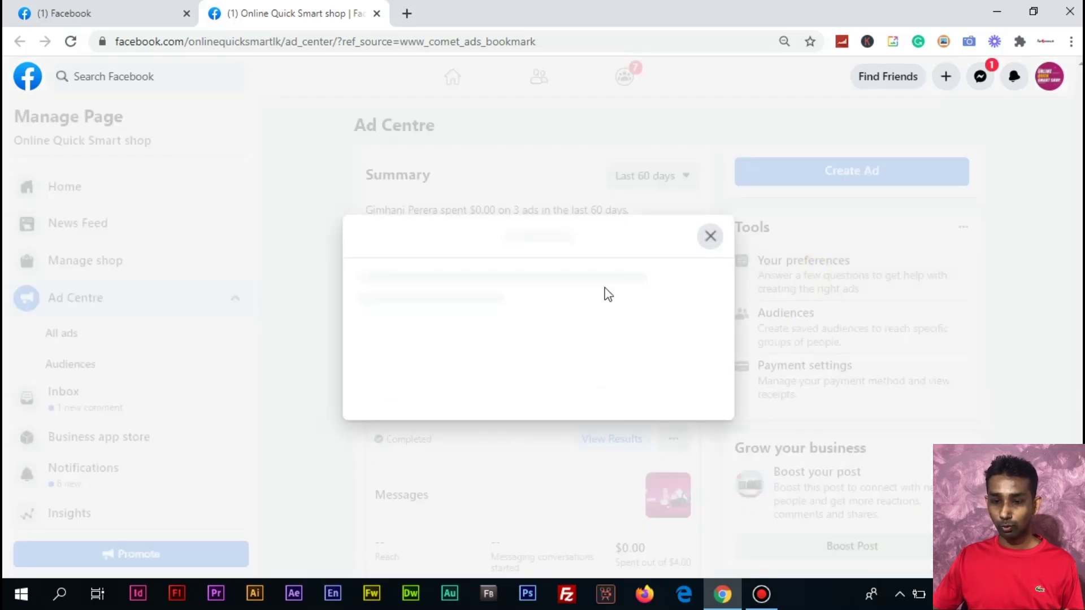
click(727, 128)
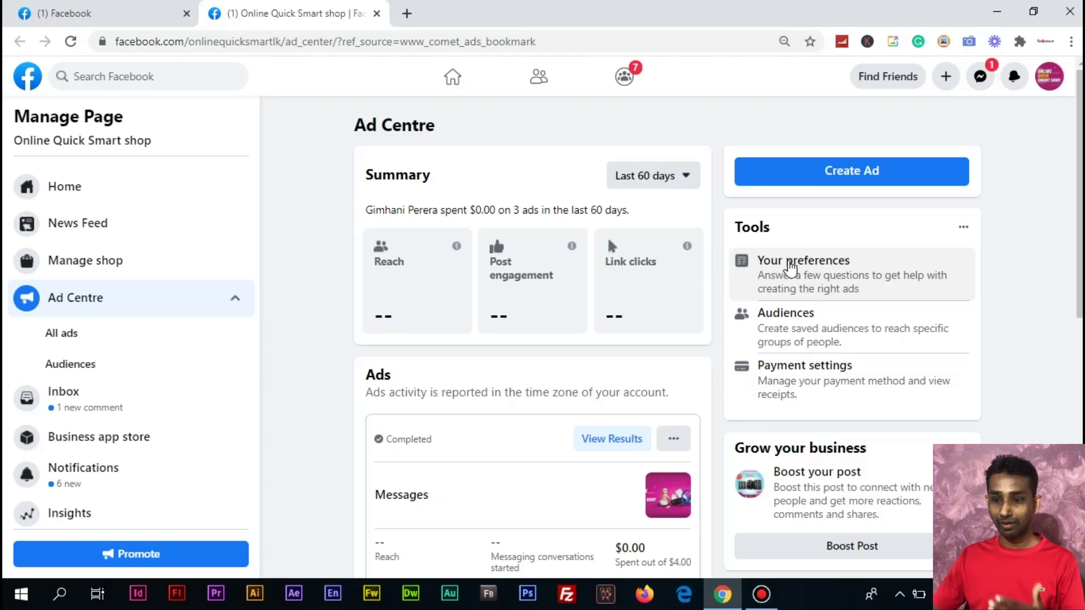
Open the shop page's Audiences section in Ad Centre and dismiss the incoming chat window
scroll(794, 314, down, 1)
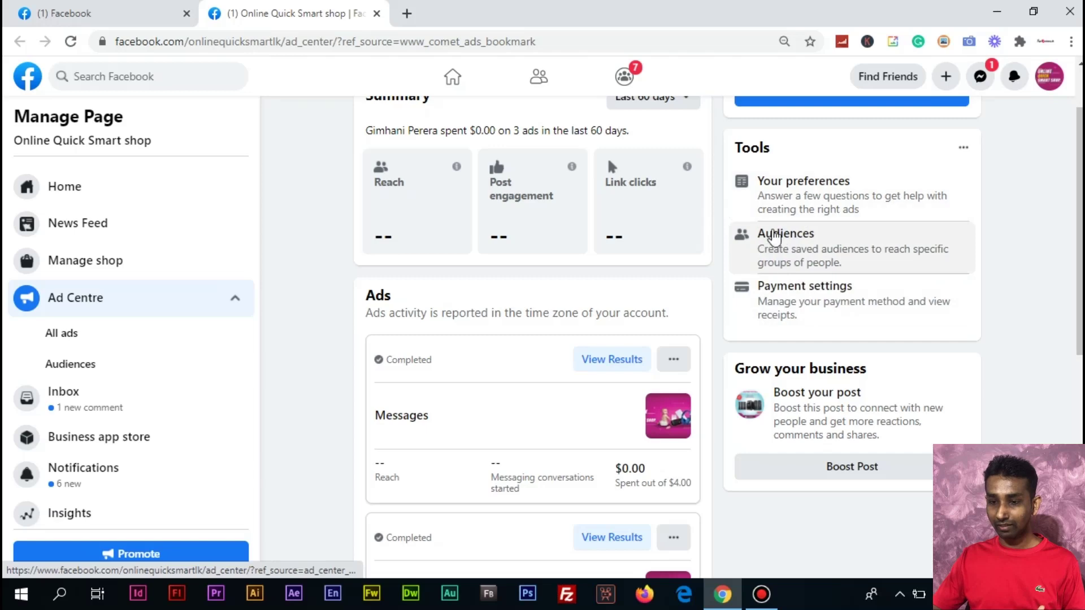
click(798, 261)
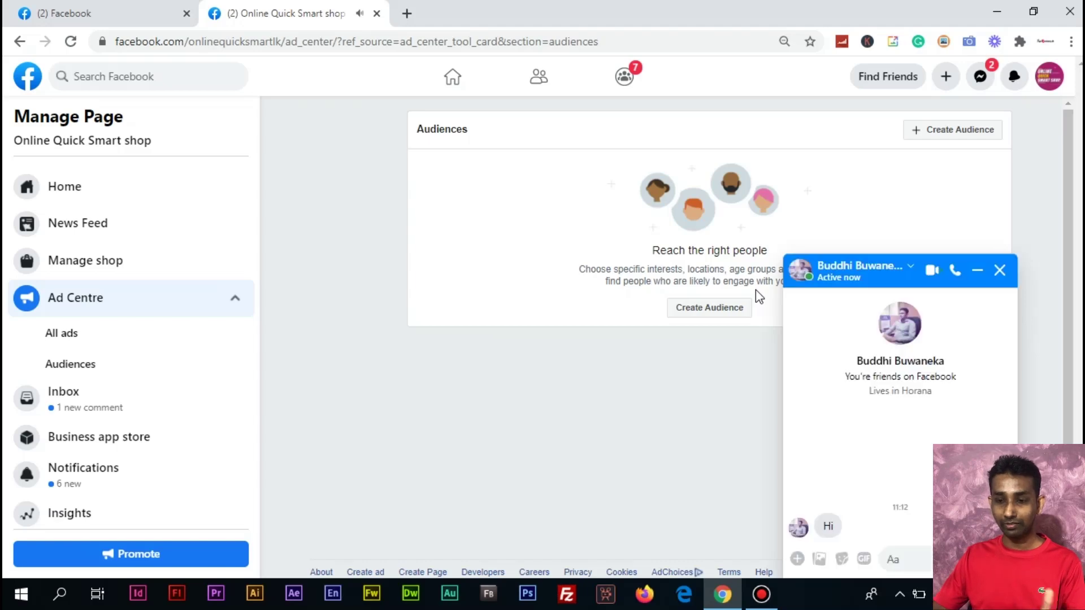
click(1000, 271)
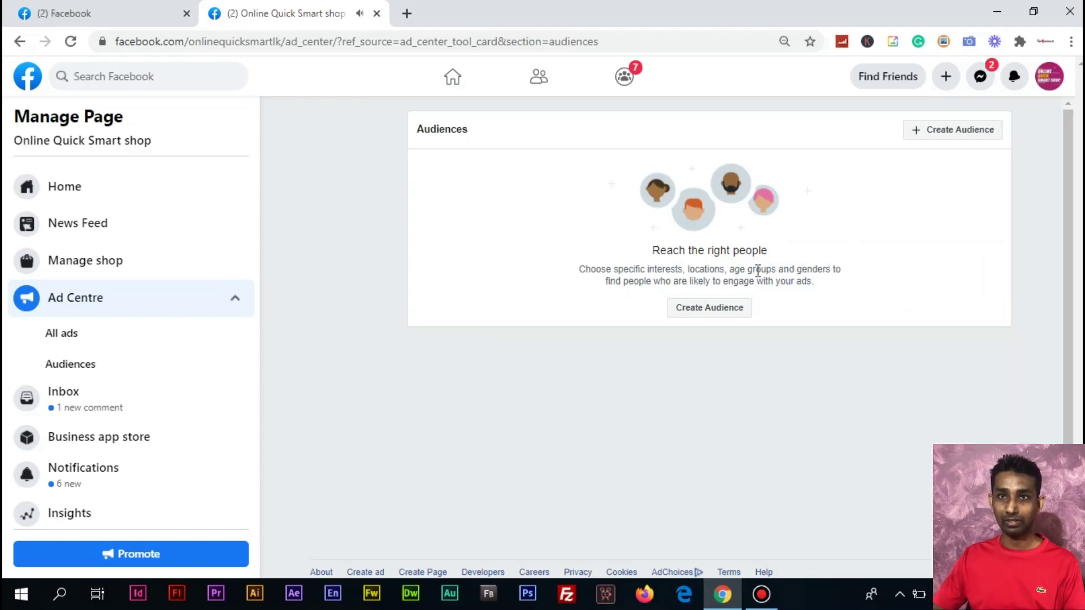